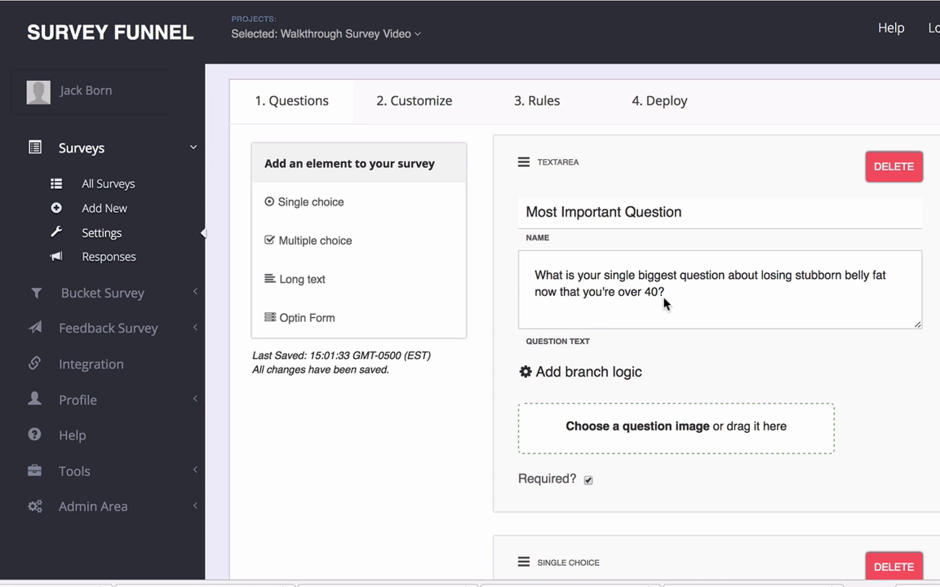
# - Examine the Most Important Question's branch logic and the follow-up questions it offers, leaving its routing as it is
pyautogui.scroll(-2, 663, 303)
pyautogui.scroll(2, 663, 303)
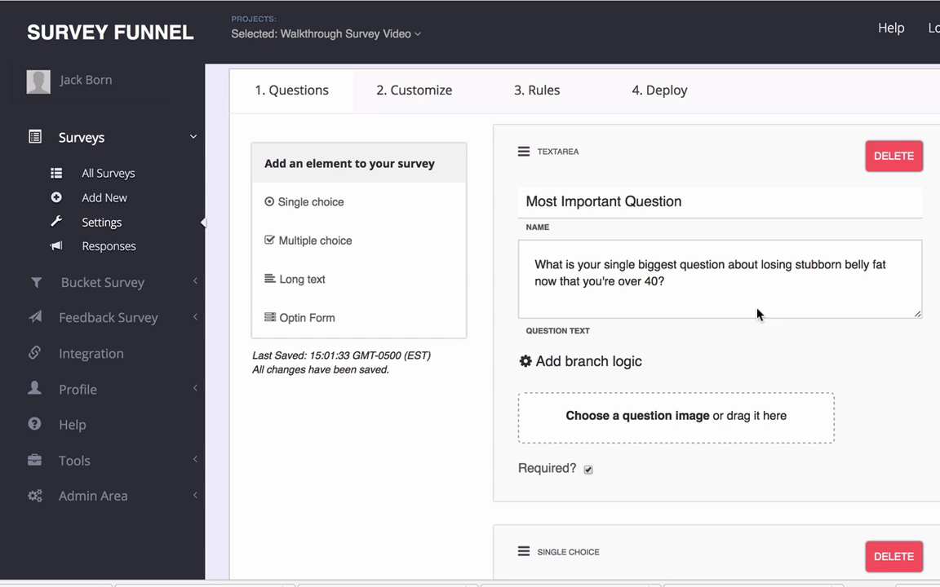
pyautogui.scroll(-2, 757, 314)
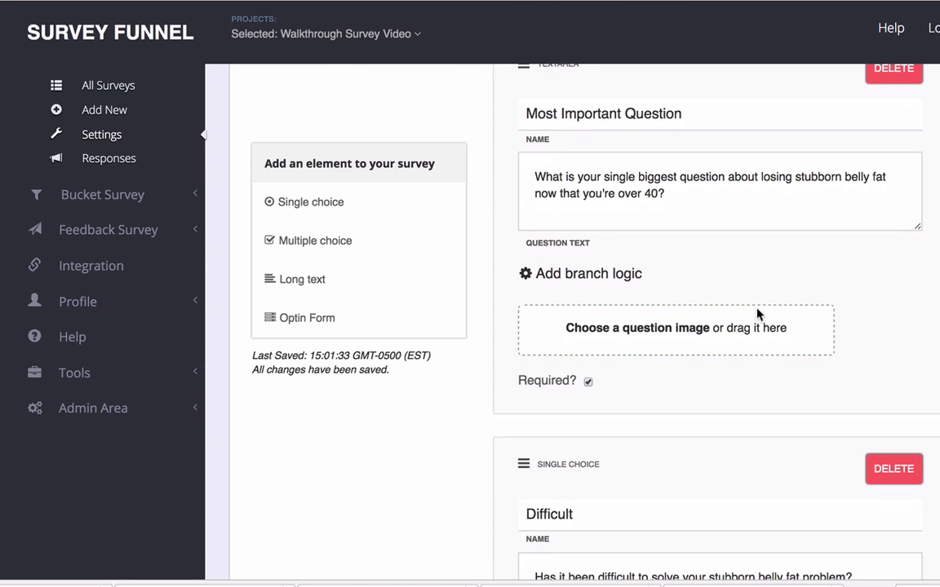
pyautogui.click(628, 284)
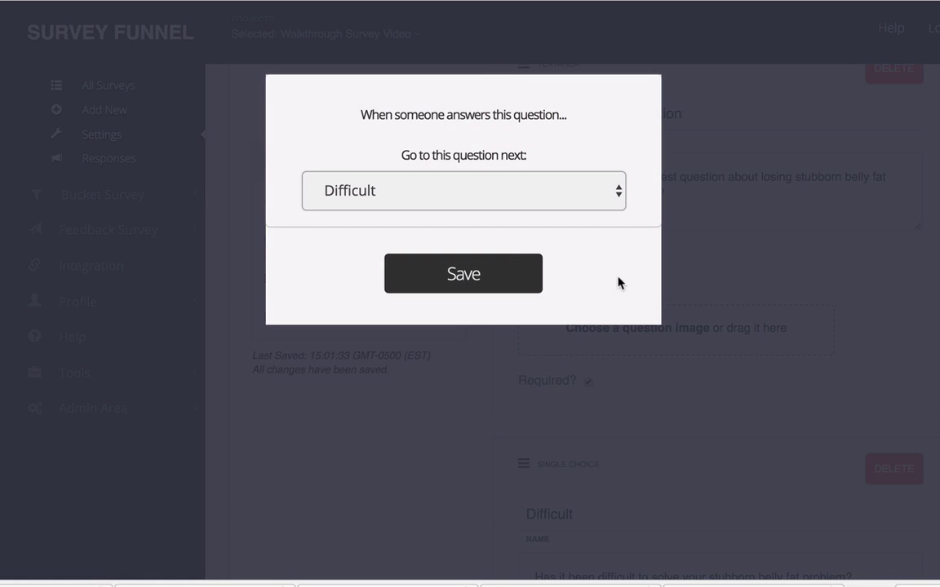
pyautogui.click(484, 203)
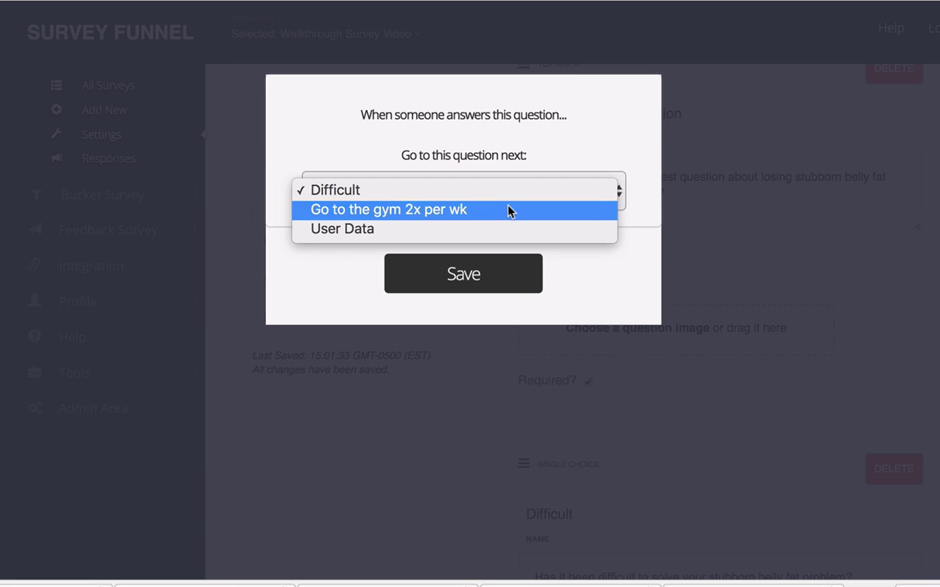
pyautogui.click(642, 281)
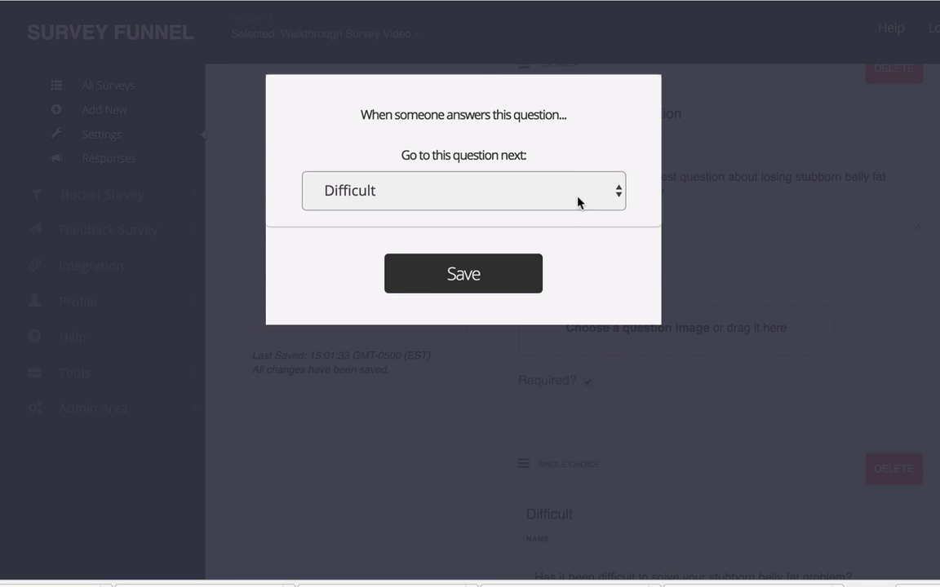
pyautogui.click(685, 254)
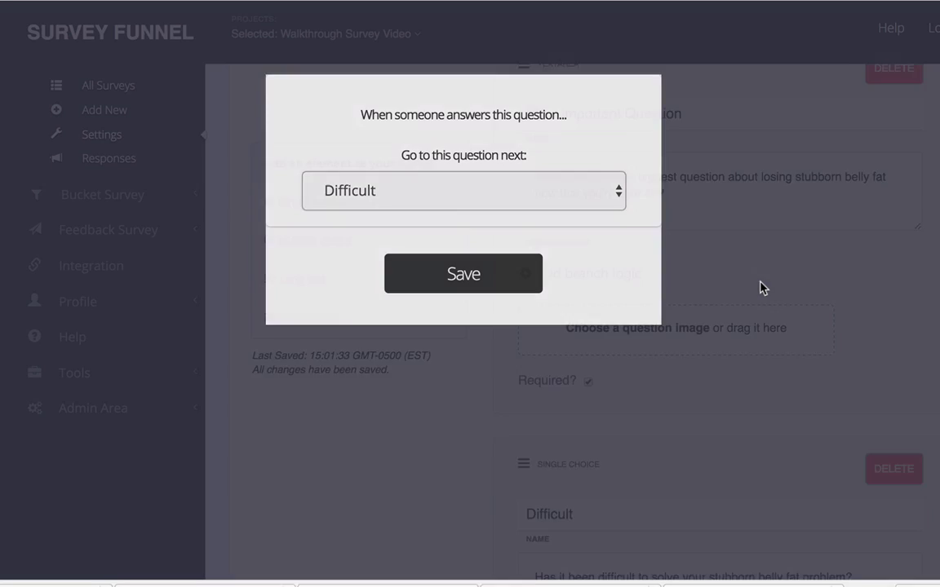
pyautogui.scroll(3, 751, 289)
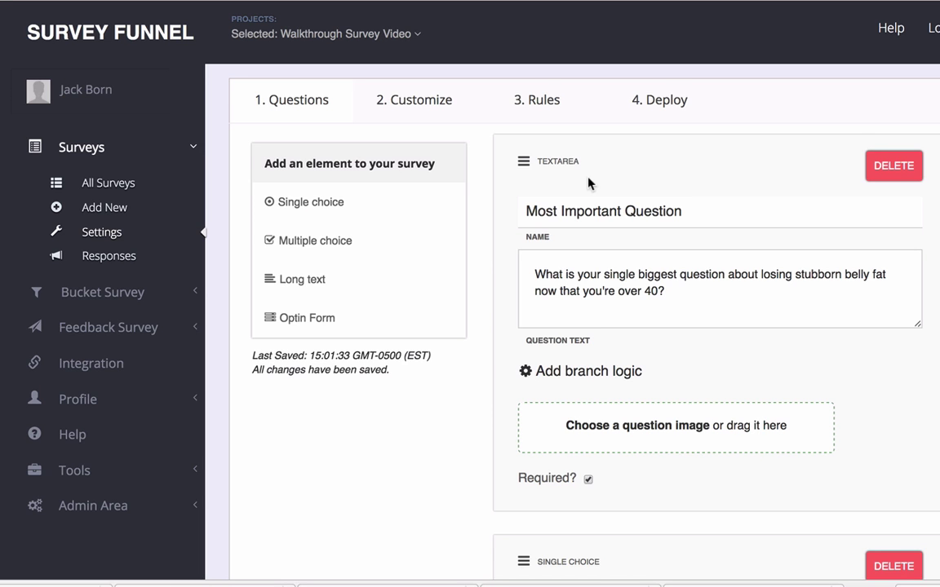
# - Review the scoring and branch logic for both answers of the Difficult question, then close it without saving
pyautogui.scroll(-5, 682, 256)
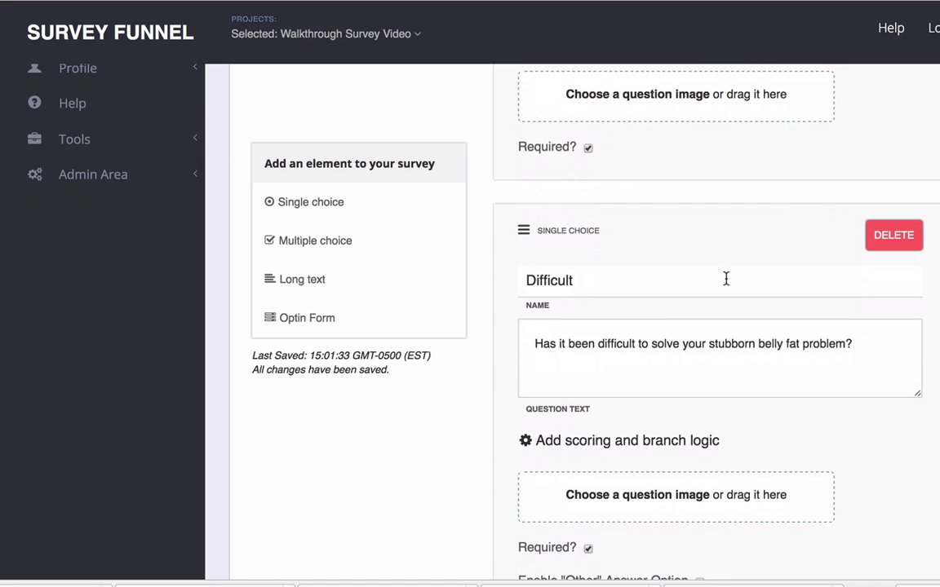
pyautogui.scroll(-1, 665, 323)
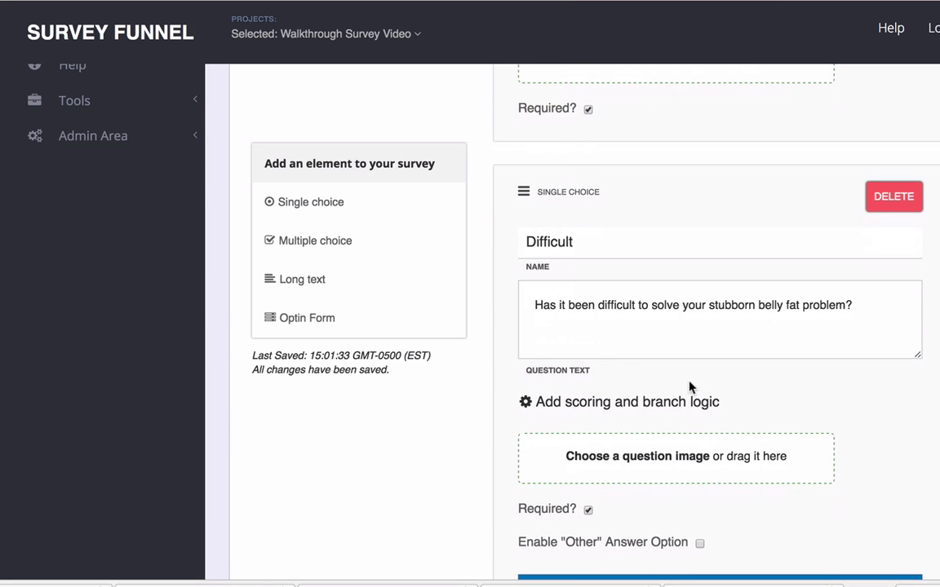
pyautogui.scroll(-1, 689, 387)
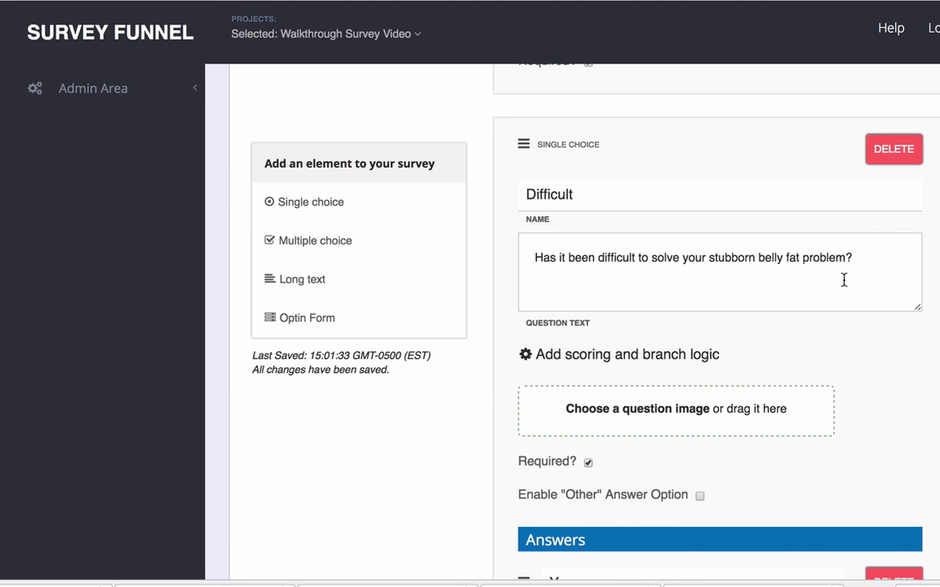
pyautogui.scroll(-2, 820, 280)
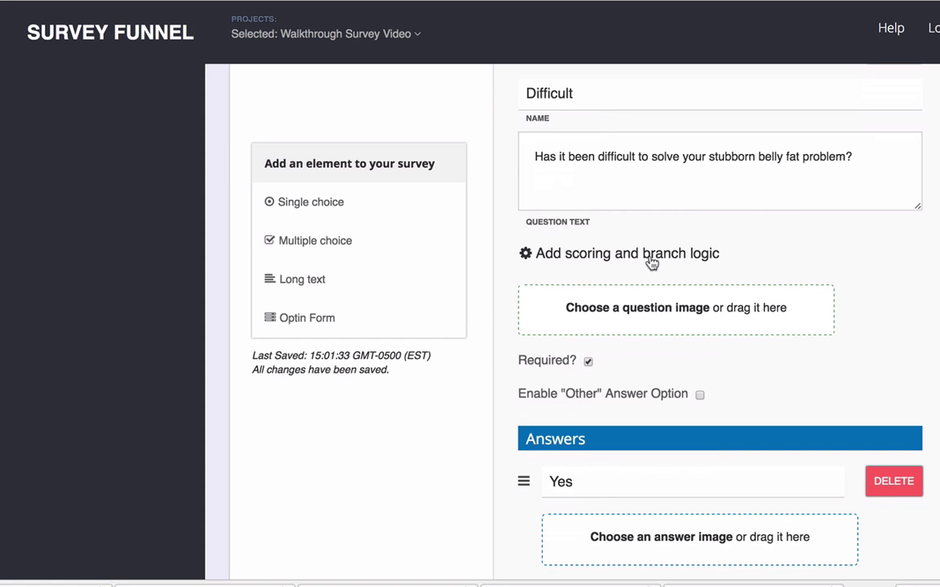
pyautogui.click(640, 254)
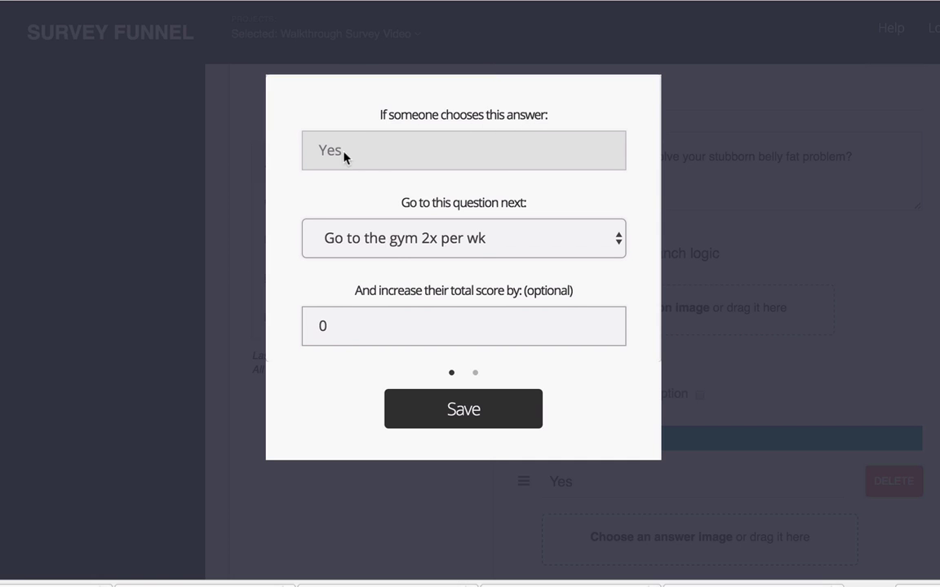
pyautogui.click(477, 378)
pyautogui.click(451, 375)
pyautogui.click(700, 408)
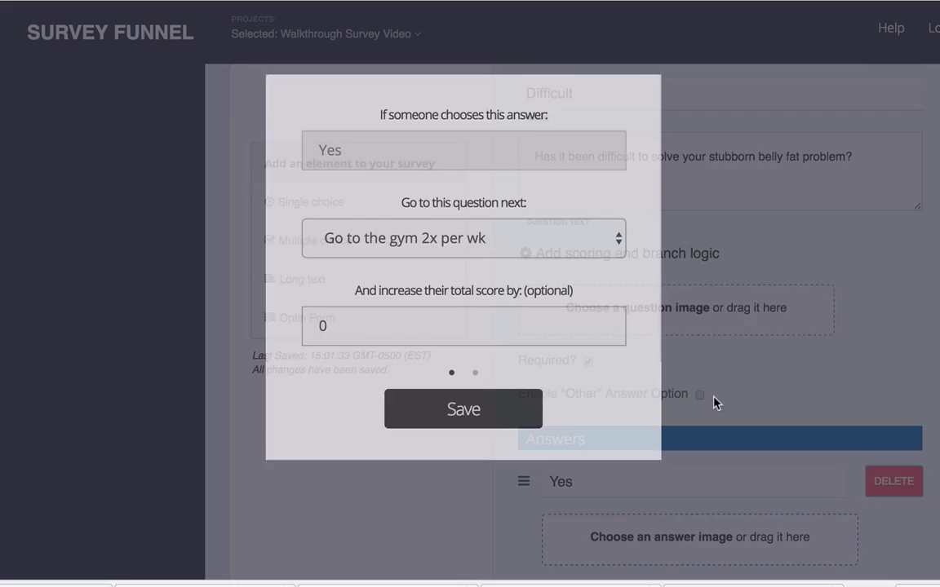
# - Add a new answer "Maybe" to the "Go to the gym 2x per wk" question
pyautogui.scroll(-5, 714, 403)
pyautogui.scroll(-8, 714, 403)
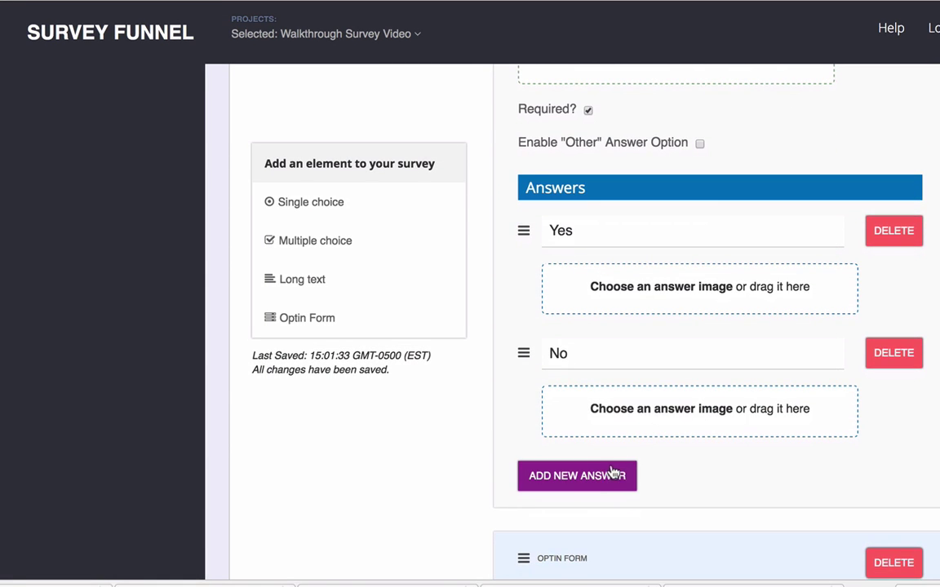
pyautogui.click(603, 481)
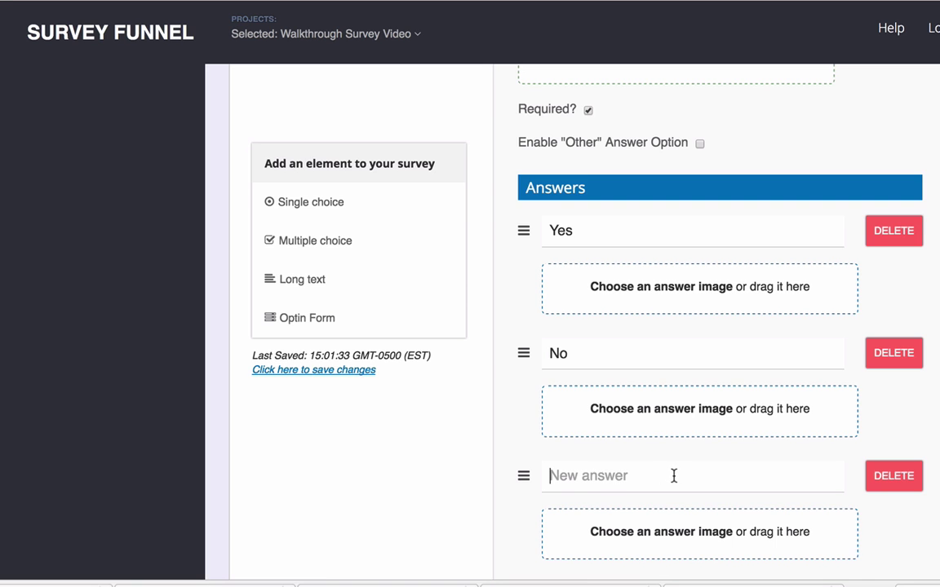
pyautogui.write('Maybe')
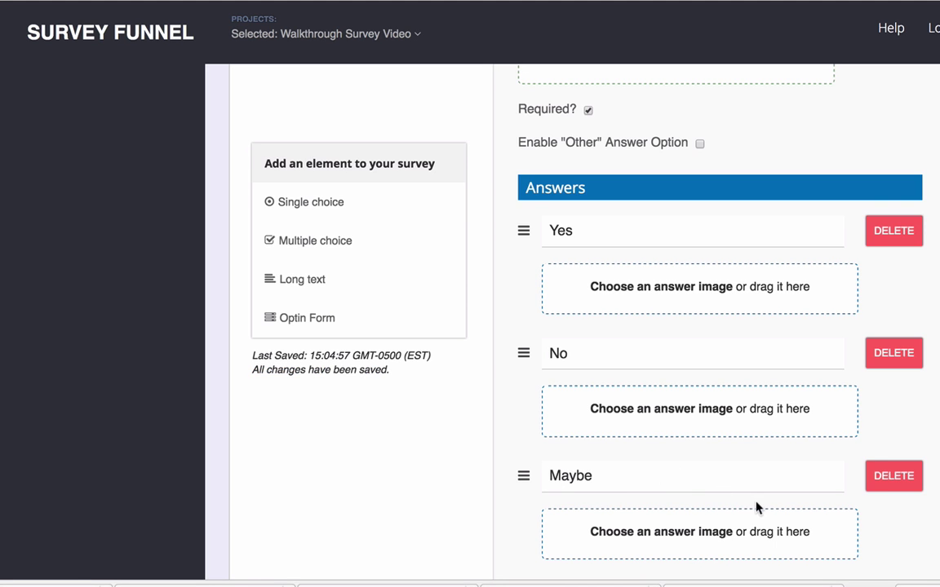
pyautogui.scroll(-1, 601, 486)
# - Check the gym question's scoring and branch logic for each of its answers, including Maybe
pyautogui.scroll(3, 600, 489)
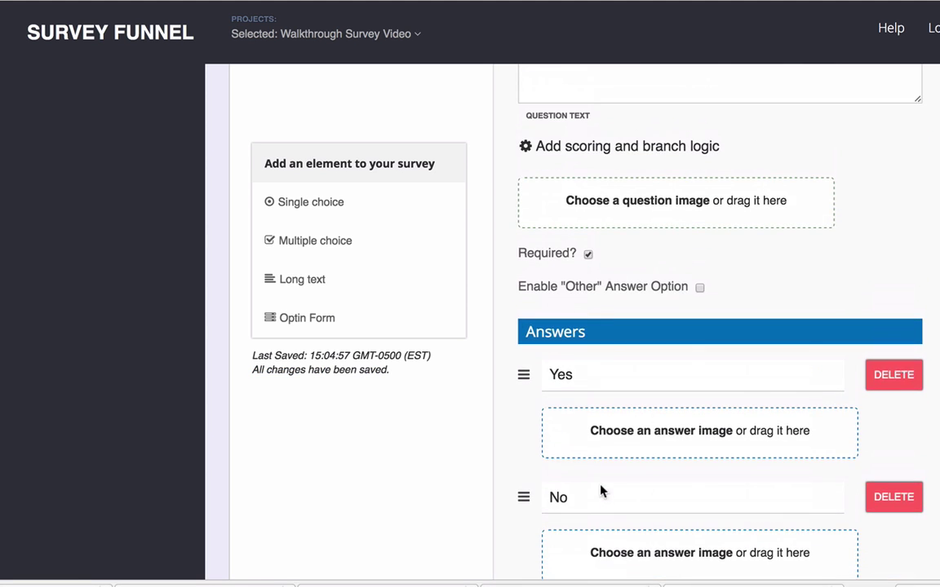
pyautogui.scroll(1, 610, 245)
pyautogui.click(623, 242)
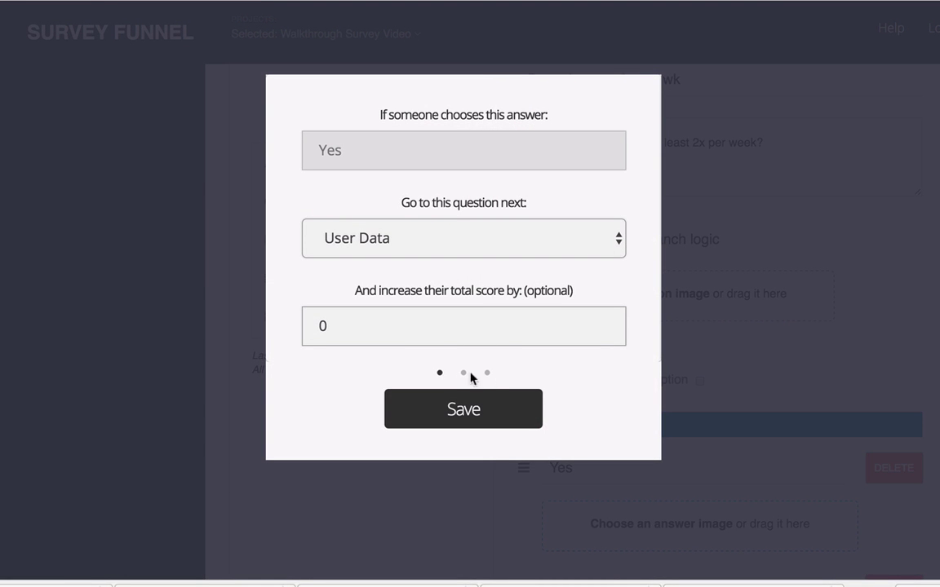
pyautogui.click(463, 374)
pyautogui.click(487, 374)
pyautogui.click(440, 373)
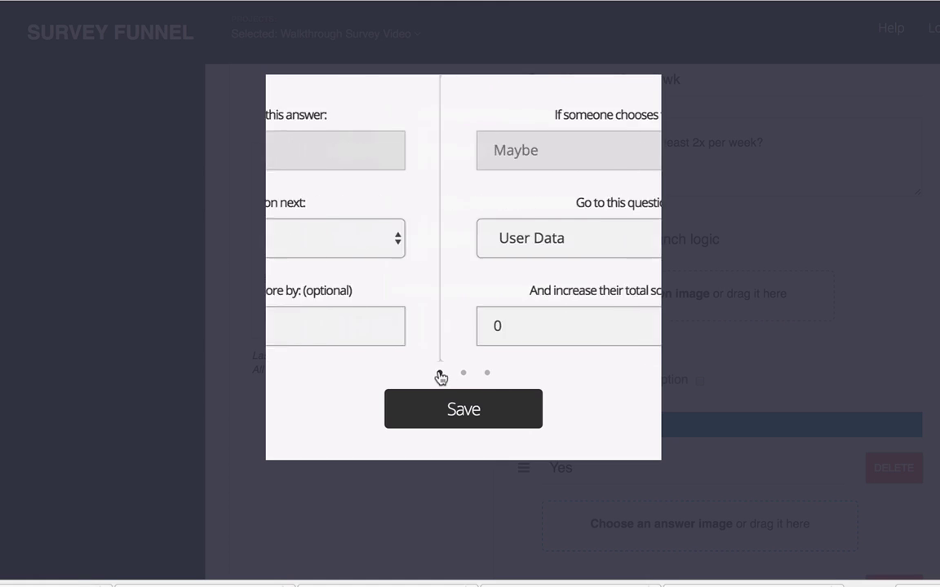
pyautogui.click(696, 376)
# - In the Difficult question's branch logic, keep Yes leading to "Go to the gym 2x per wk" and route No to User Data
pyautogui.scroll(-10, 696, 377)
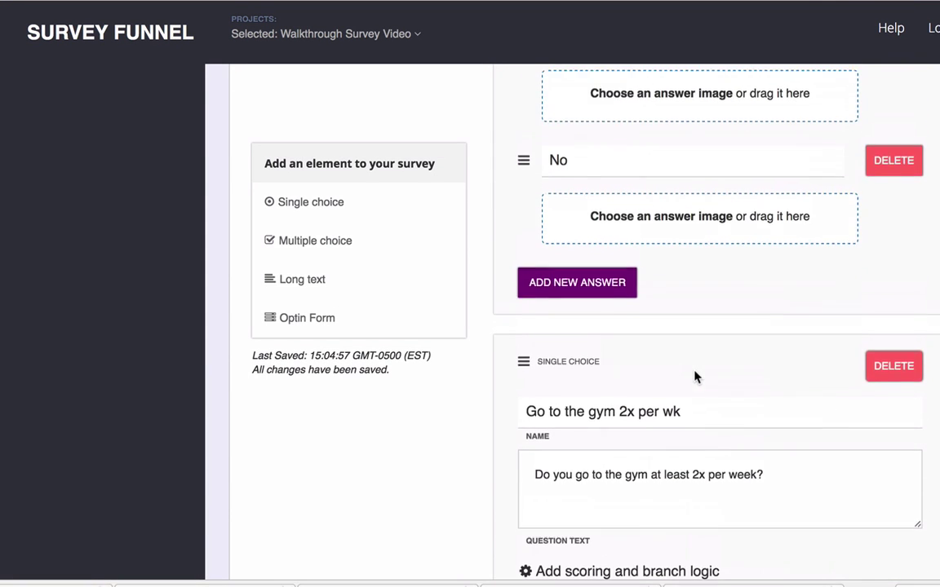
pyautogui.scroll(2, 695, 373)
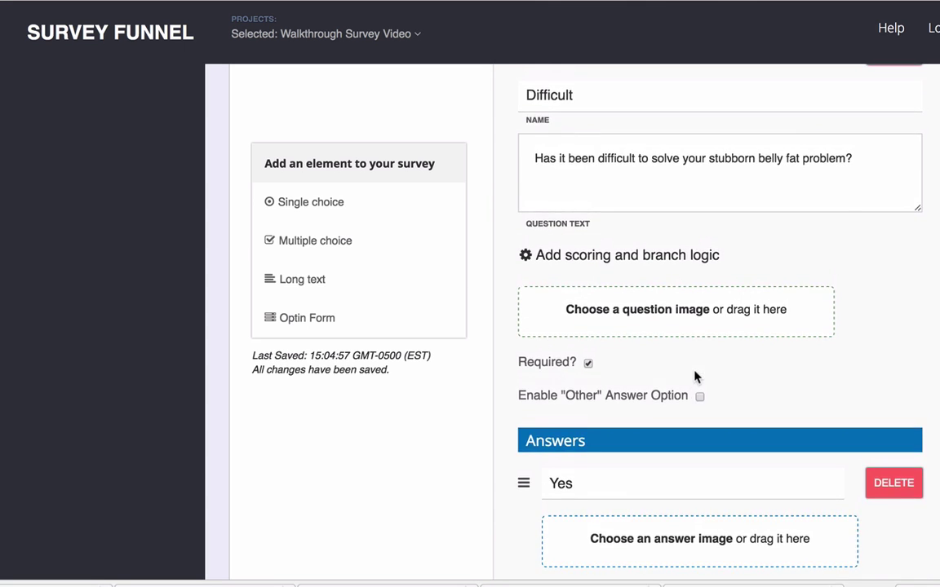
pyautogui.scroll(-3, 695, 376)
pyautogui.scroll(4, 695, 373)
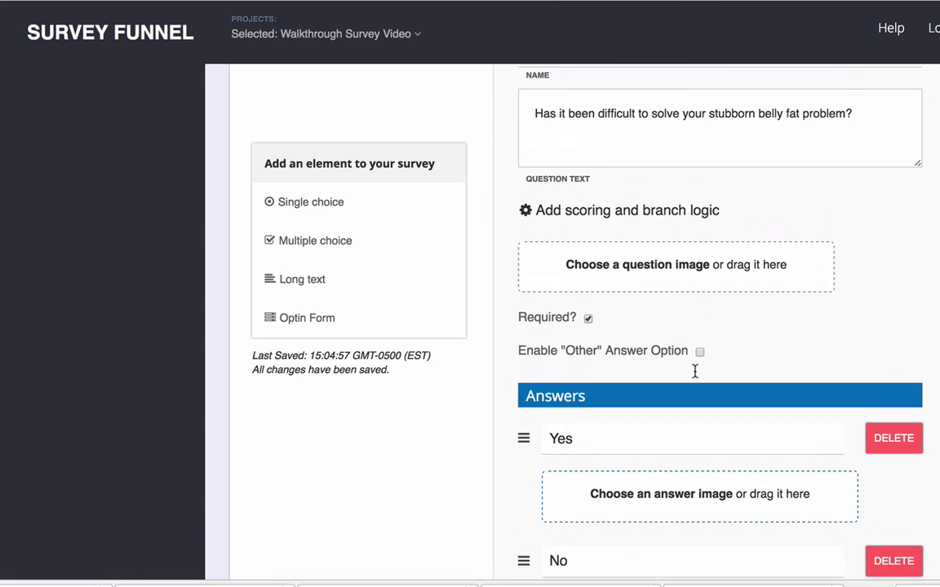
pyautogui.click(639, 213)
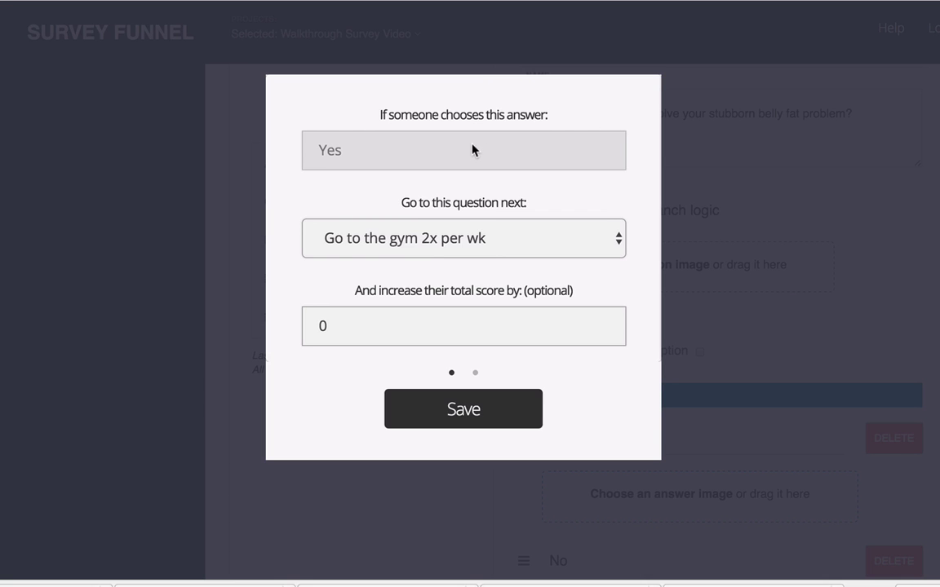
pyautogui.click(490, 252)
pyautogui.click(496, 249)
pyautogui.click(476, 375)
pyautogui.click(481, 240)
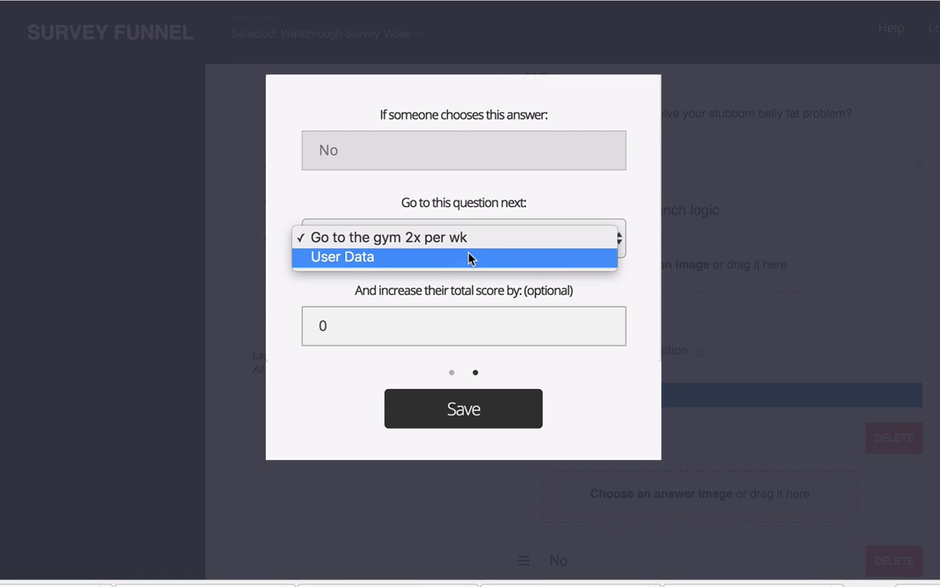
pyautogui.click(469, 260)
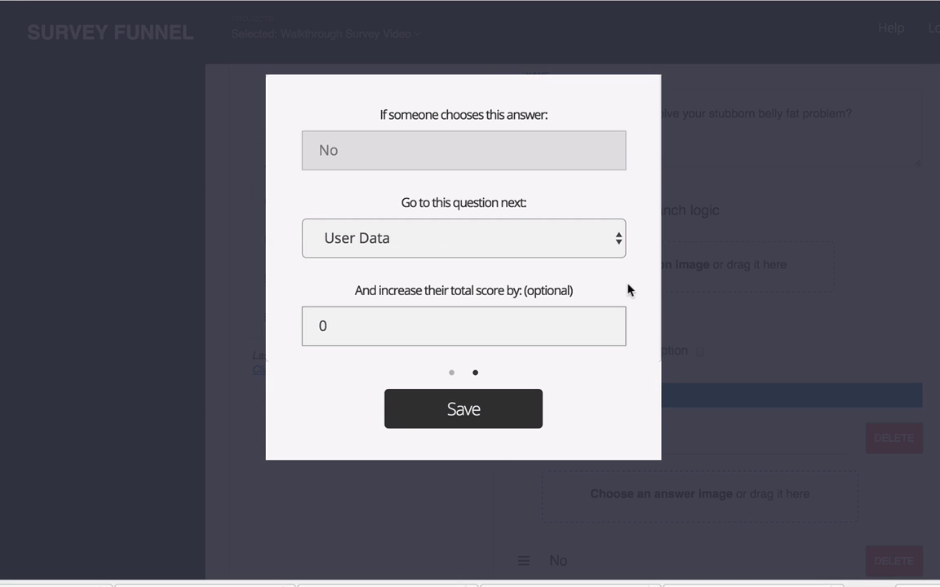
# - Set the total score increase for the Difficult question's Yes answer to 10
pyautogui.click(454, 376)
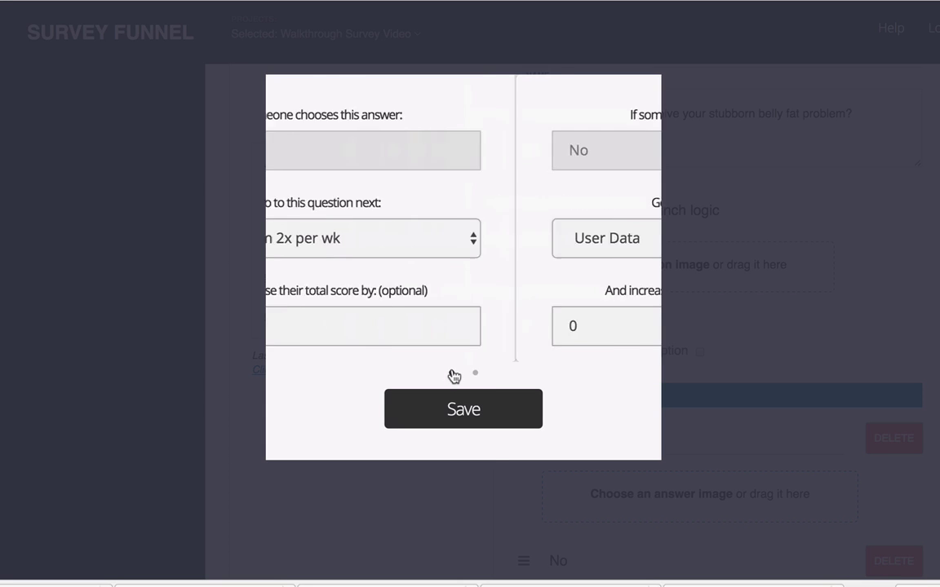
pyautogui.click(439, 319)
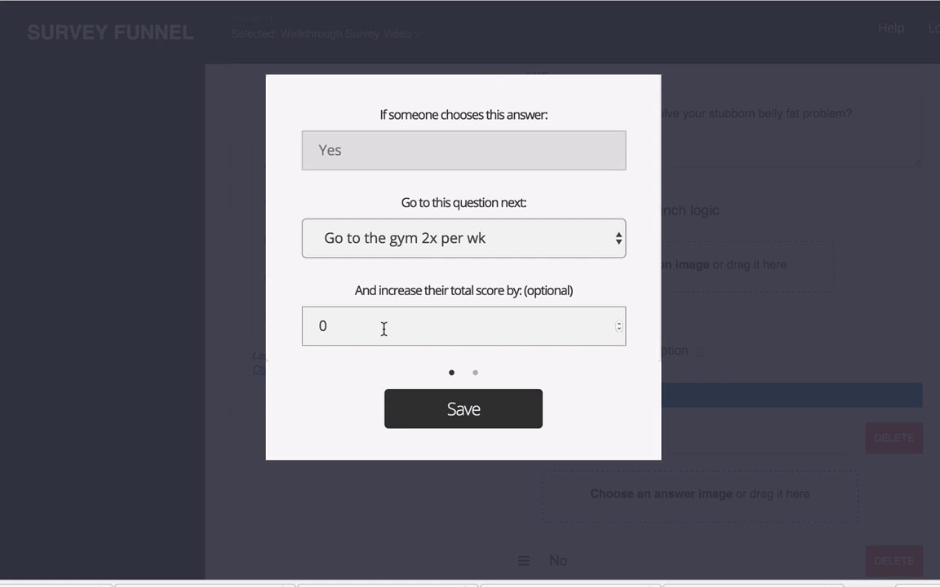
pyautogui.press('BackSpace')
pyautogui.write('10')
# - Set the score increase for the Difficult question's No answer to 5 and save the scoring and branch logic
pyautogui.click(476, 373)
pyautogui.click(427, 332)
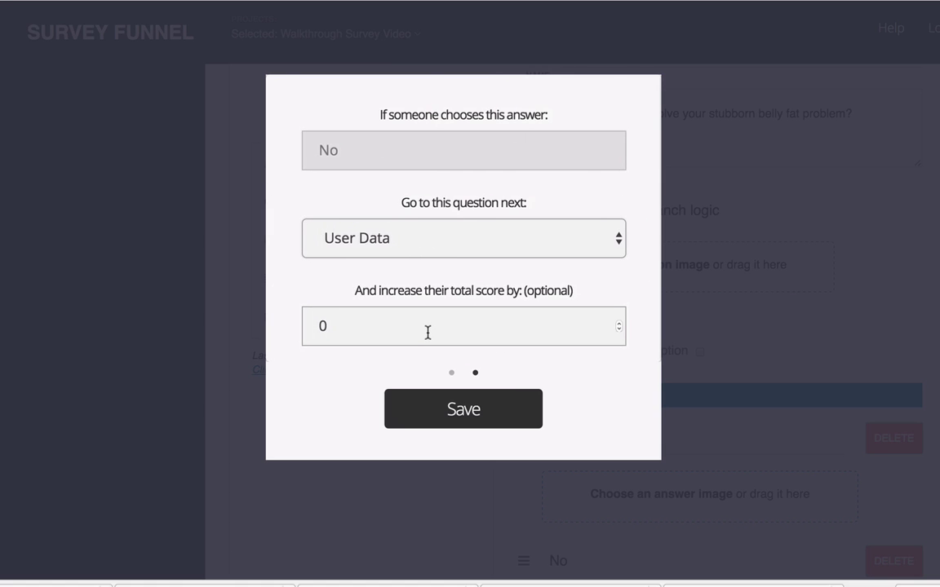
pyautogui.press('BackSpace')
pyautogui.write('5')
pyautogui.click(452, 373)
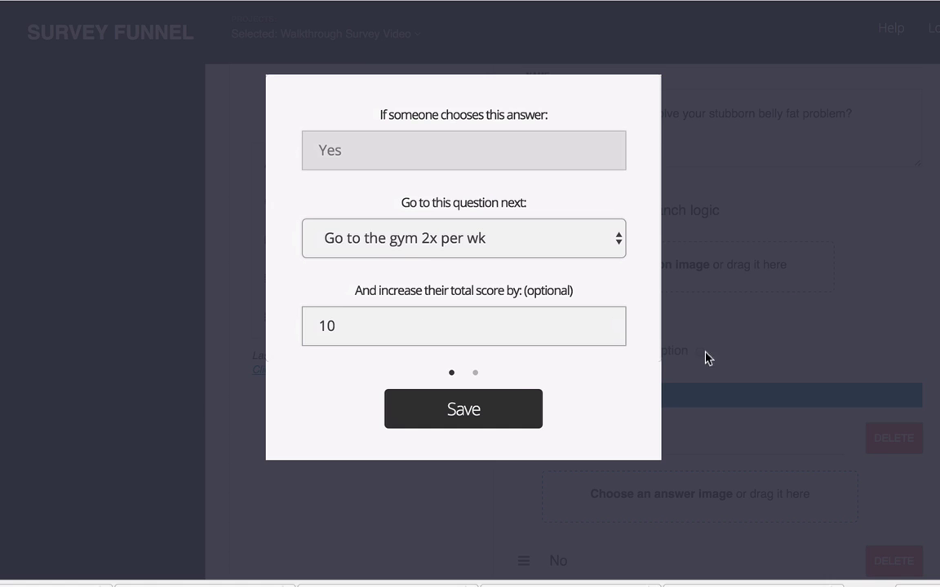
pyautogui.click(503, 416)
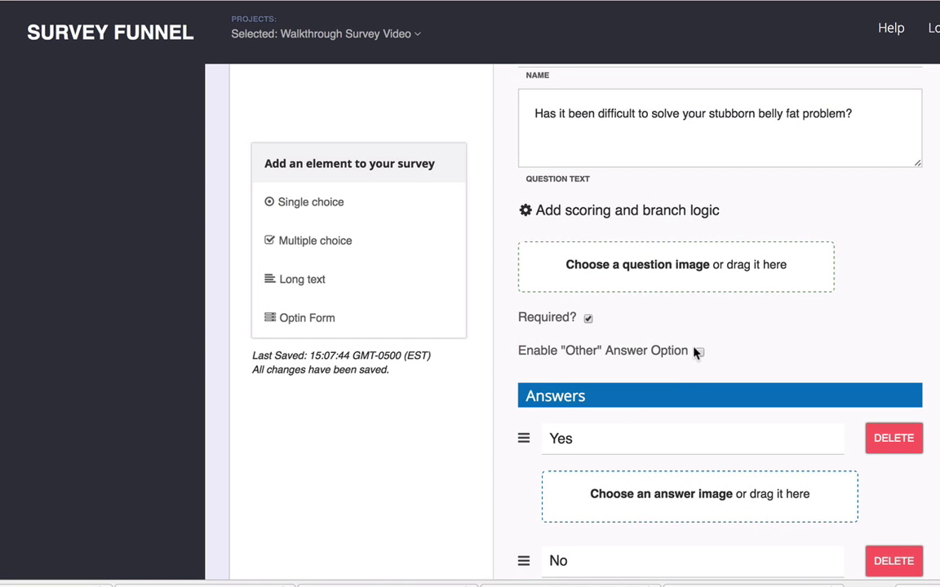
# - Inspect the gym question's next-question routing and score settings for the Yes, No and Maybe answers
pyautogui.scroll(-3, 693, 347)
pyautogui.scroll(-5, 694, 347)
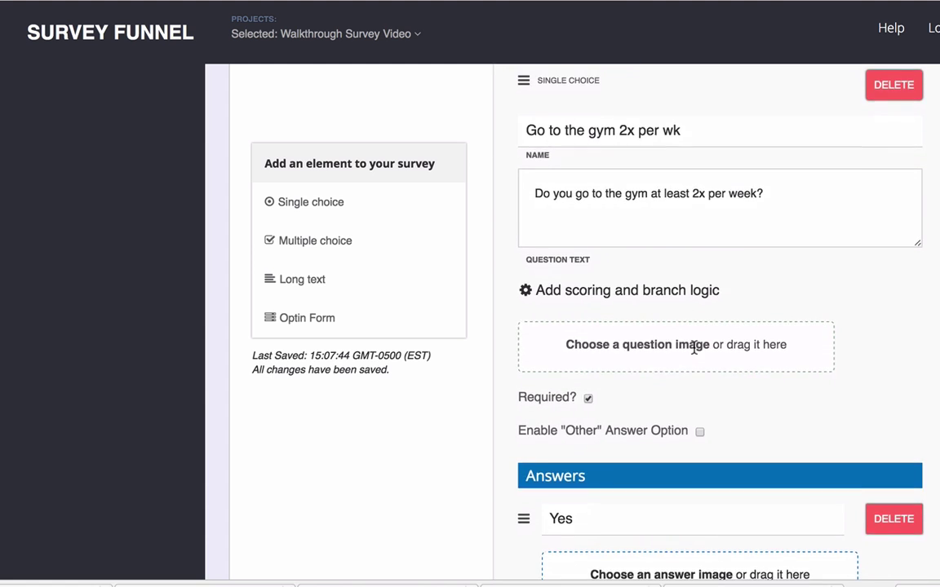
pyautogui.scroll(-2, 705, 352)
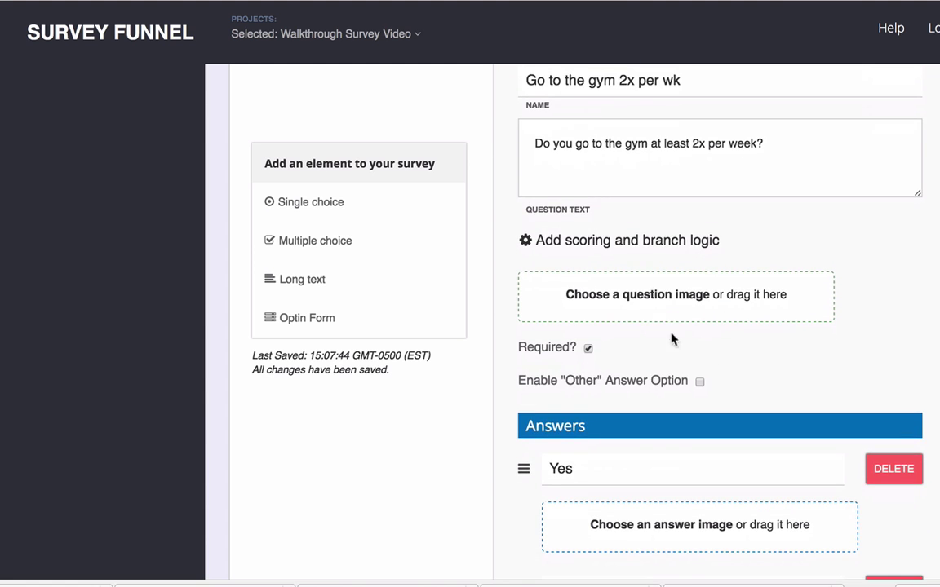
pyautogui.click(639, 249)
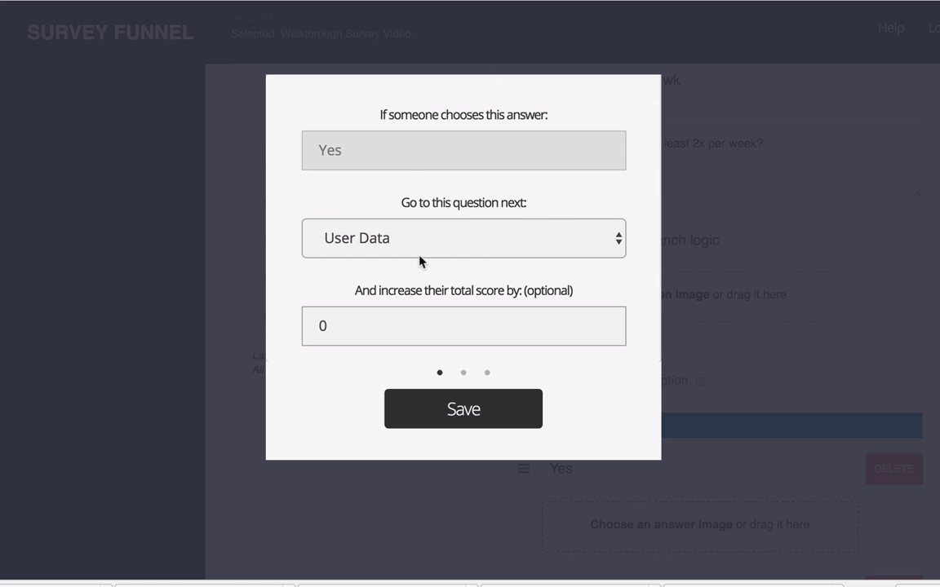
pyautogui.click(462, 375)
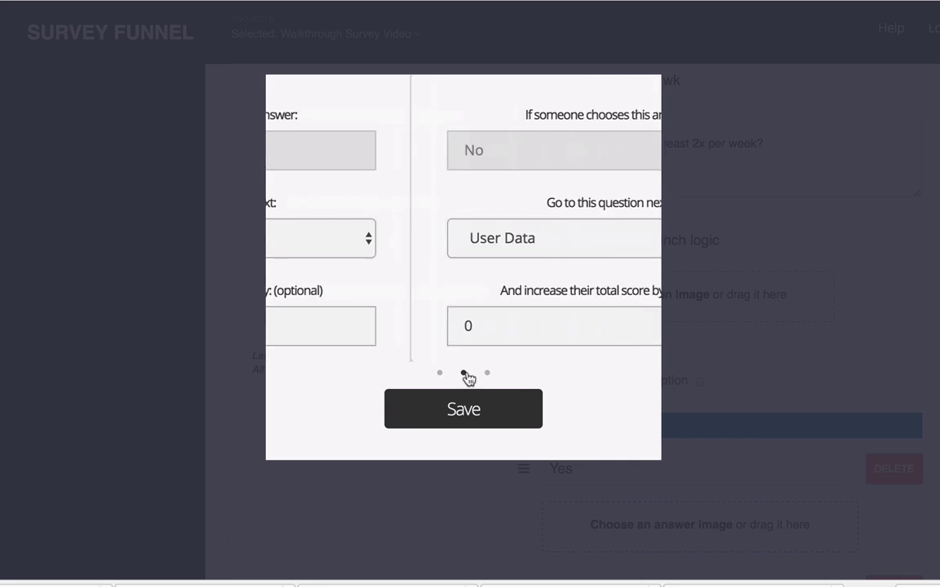
pyautogui.click(488, 375)
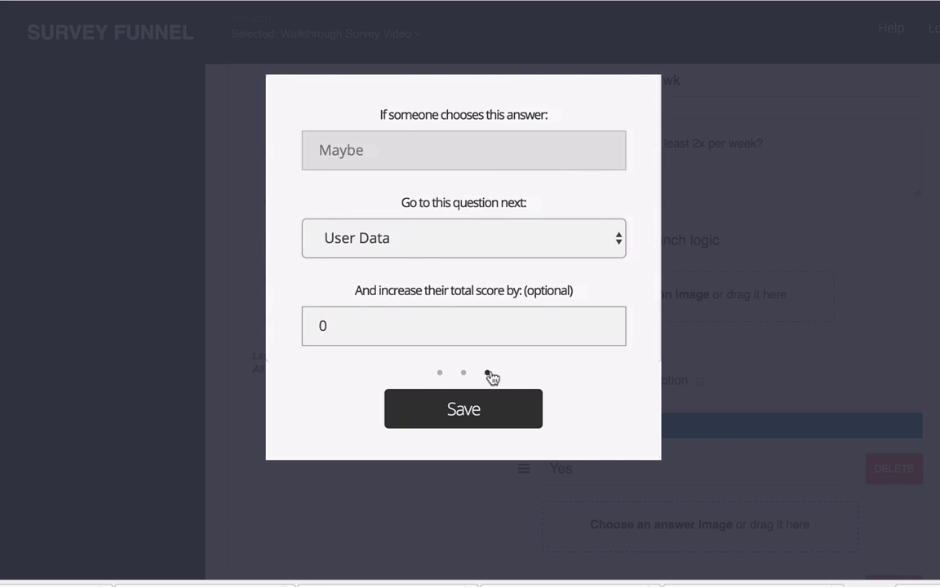
# - Set the gym question's Yes answer to increase the total score by 20, check the remaining answers, and save the scoring
pyautogui.click(441, 374)
pyautogui.click(354, 324)
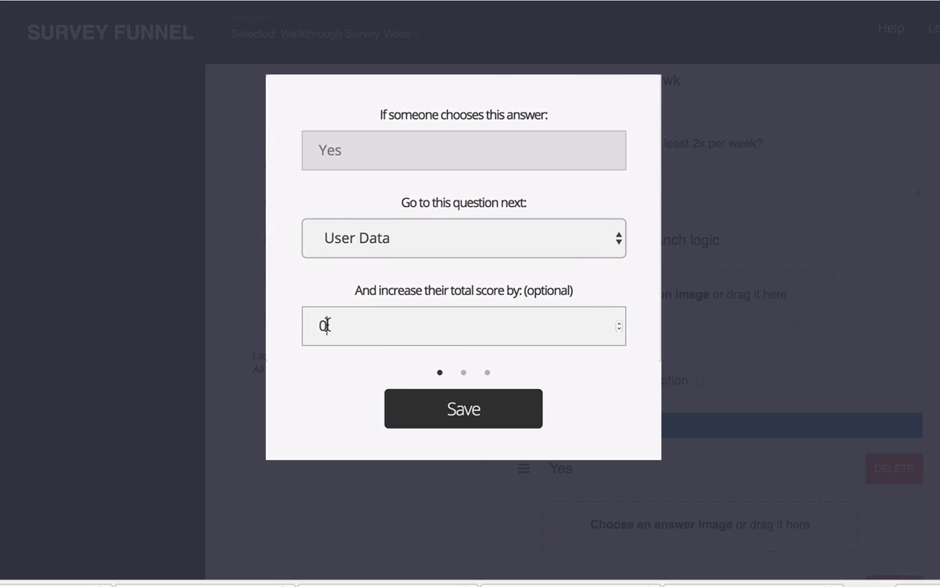
pyautogui.doubleClick(318, 326)
pyautogui.write('20')
pyautogui.click(463, 373)
pyautogui.click(485, 373)
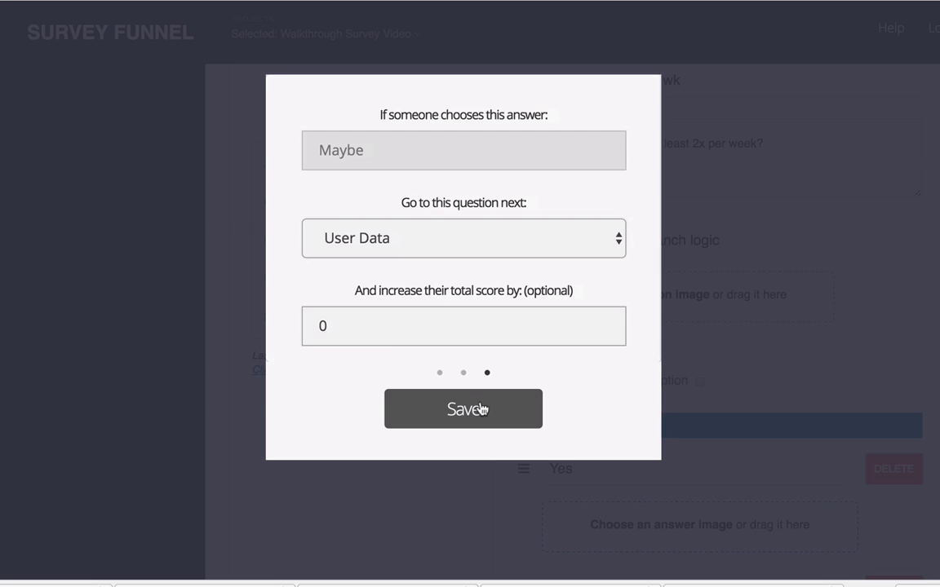
pyautogui.click(481, 409)
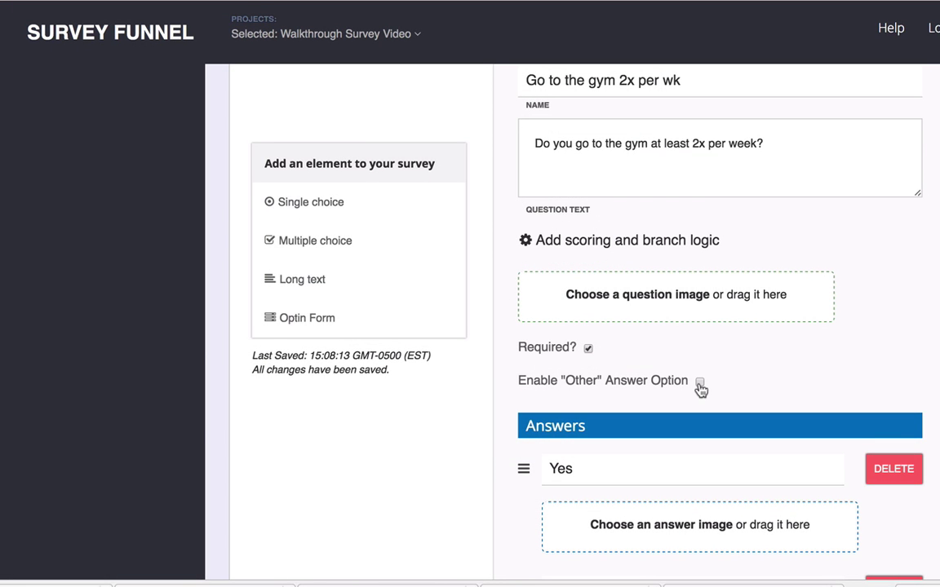
# - Review the Difficult question's score increase and next-question routing for the Yes answer, then dismiss its settings
pyautogui.scroll(8, 699, 389)
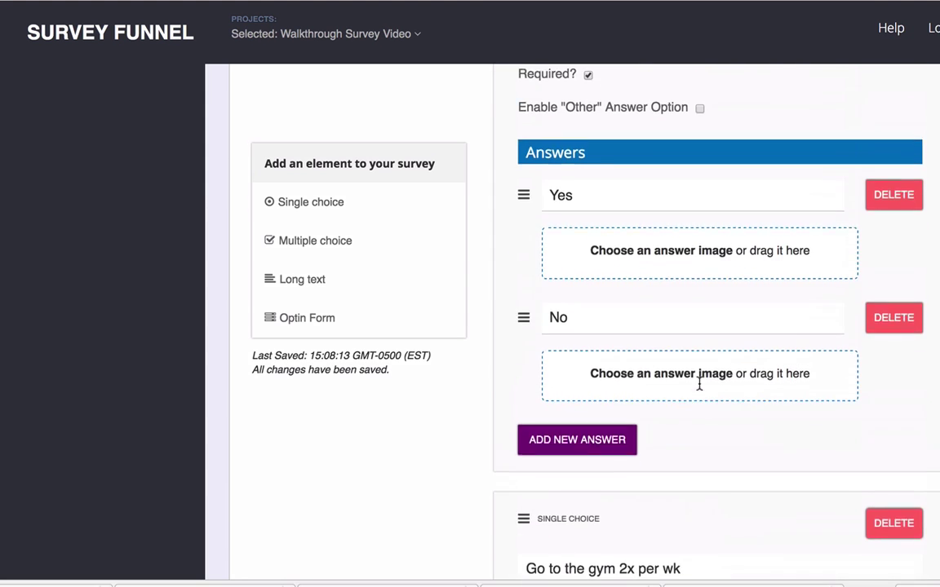
pyautogui.scroll(2, 699, 388)
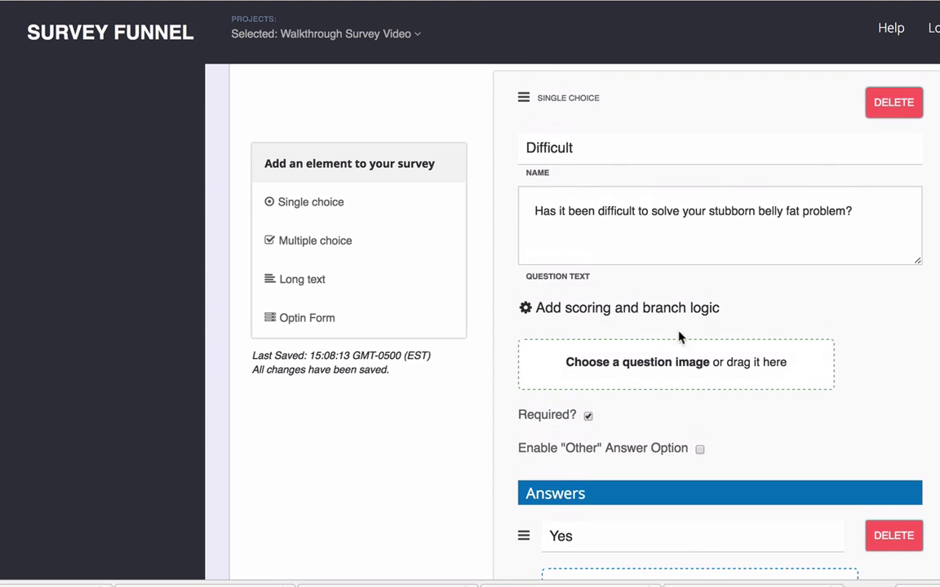
pyautogui.click(662, 310)
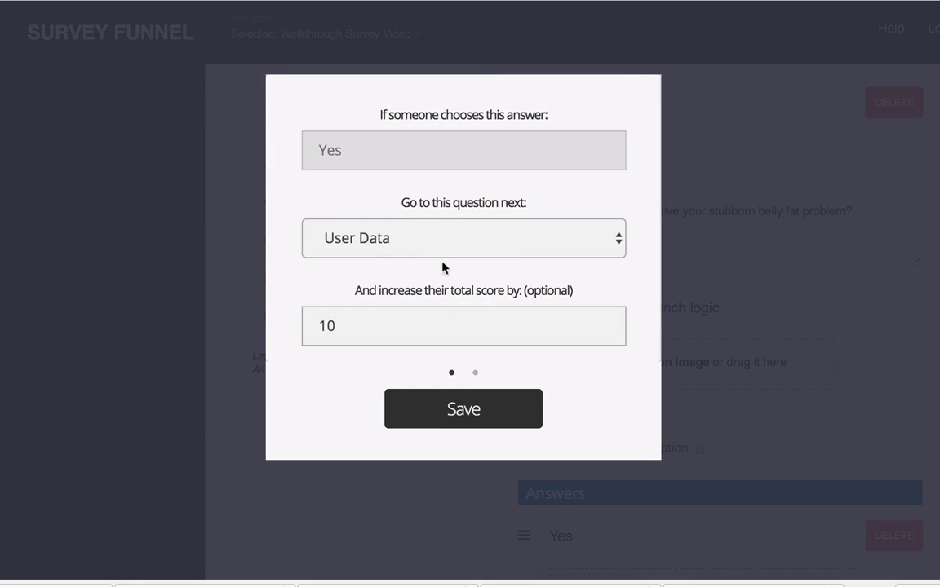
pyautogui.click(709, 362)
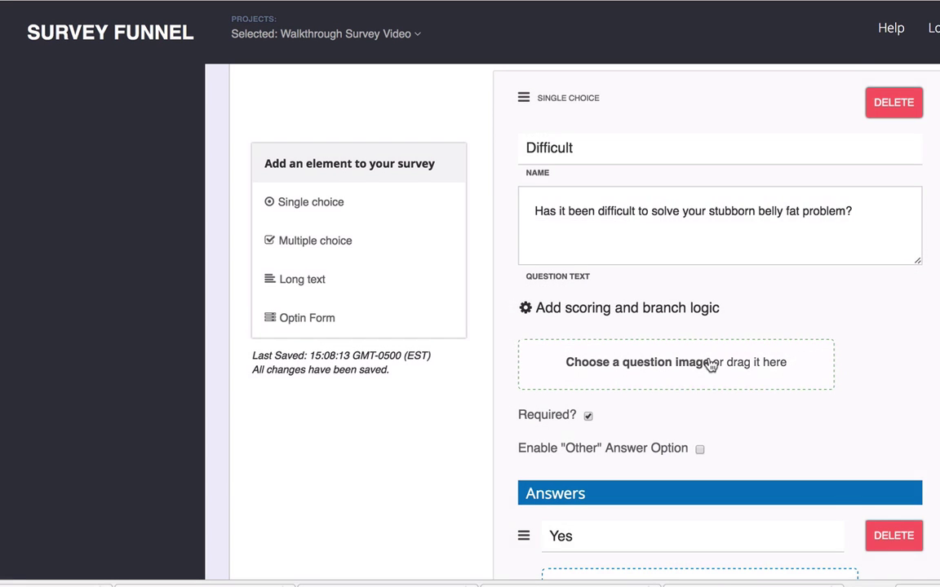
# - Check the gym question's score increase for the Yes answer, close its settings, and return to the start of the survey
pyautogui.scroll(-9, 709, 362)
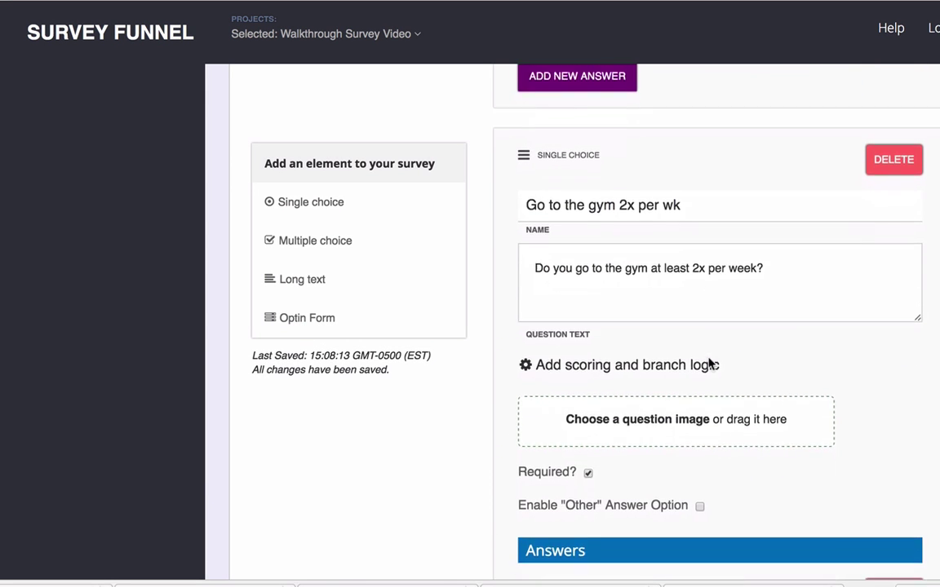
pyautogui.scroll(-5, 708, 362)
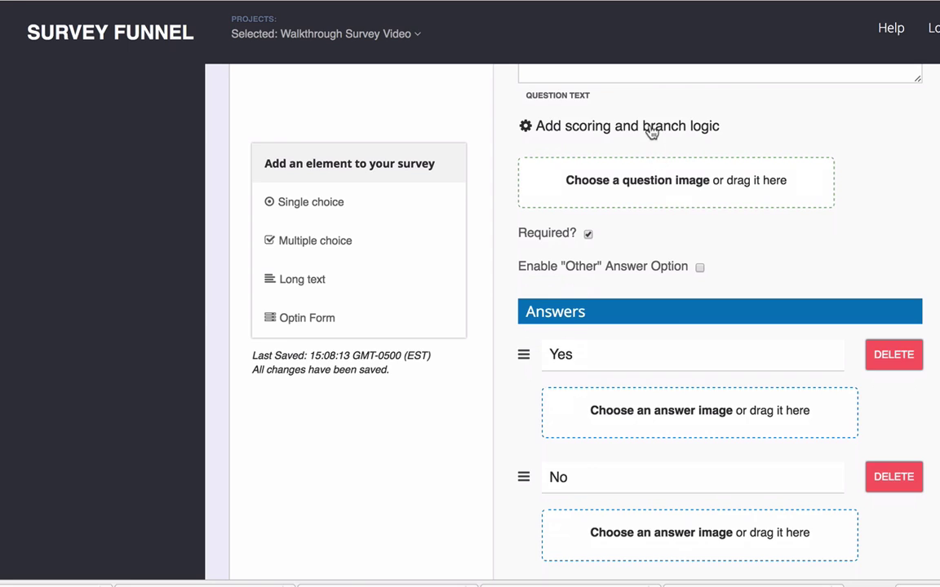
pyautogui.click(652, 130)
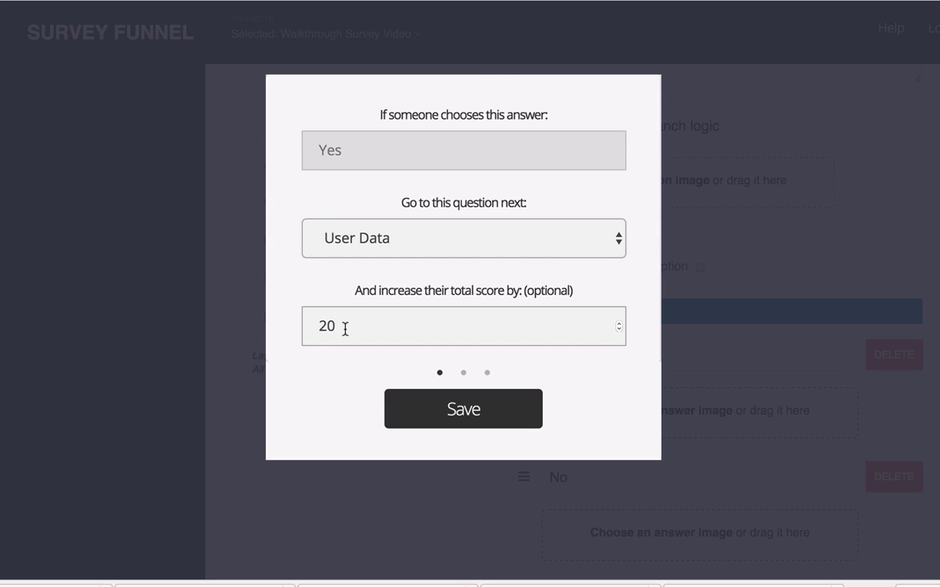
pyautogui.click(741, 236)
pyautogui.scroll(-2, 648, 211)
pyautogui.scroll(5, 649, 210)
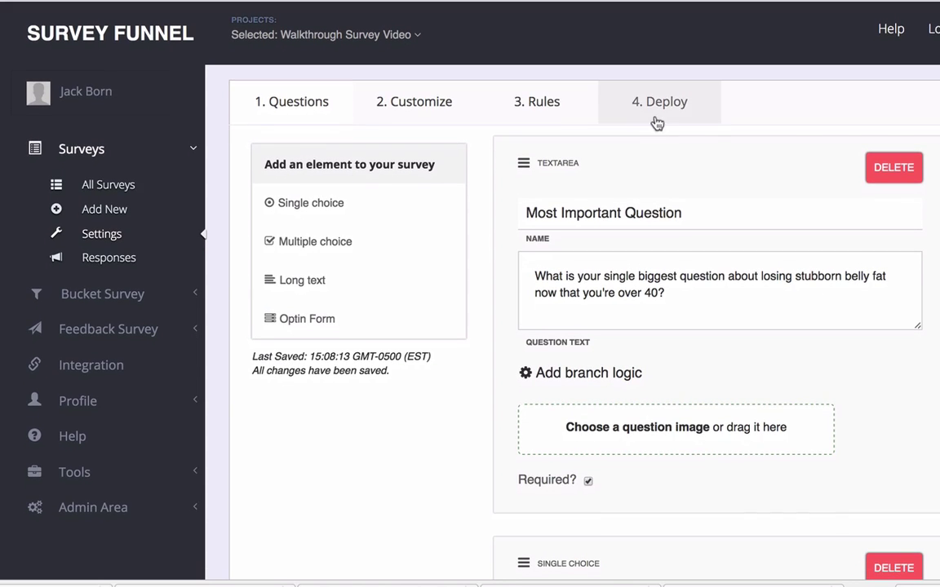